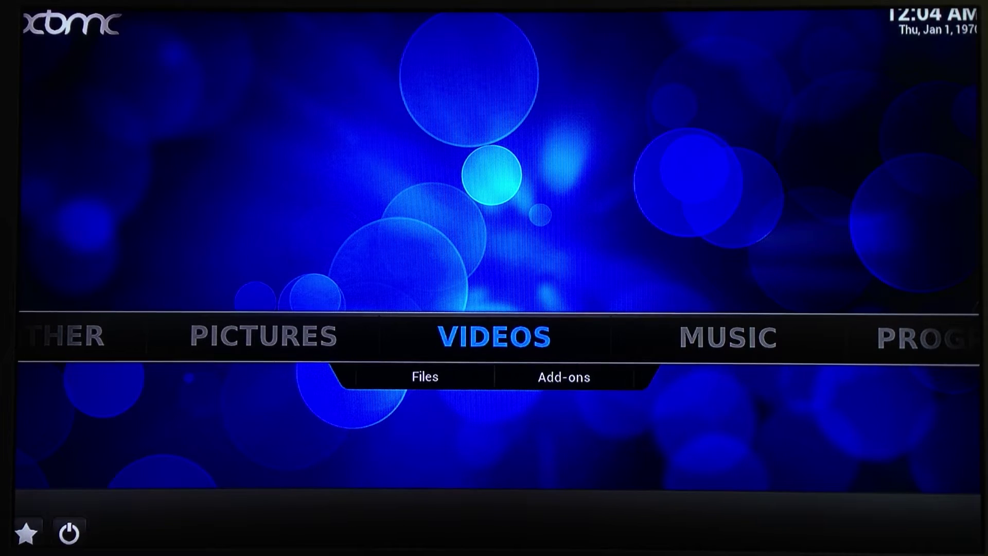
Step: Go from the home menu to System > Settings > System, then into Internet access
key(Right)
key(Right)
key(Right)
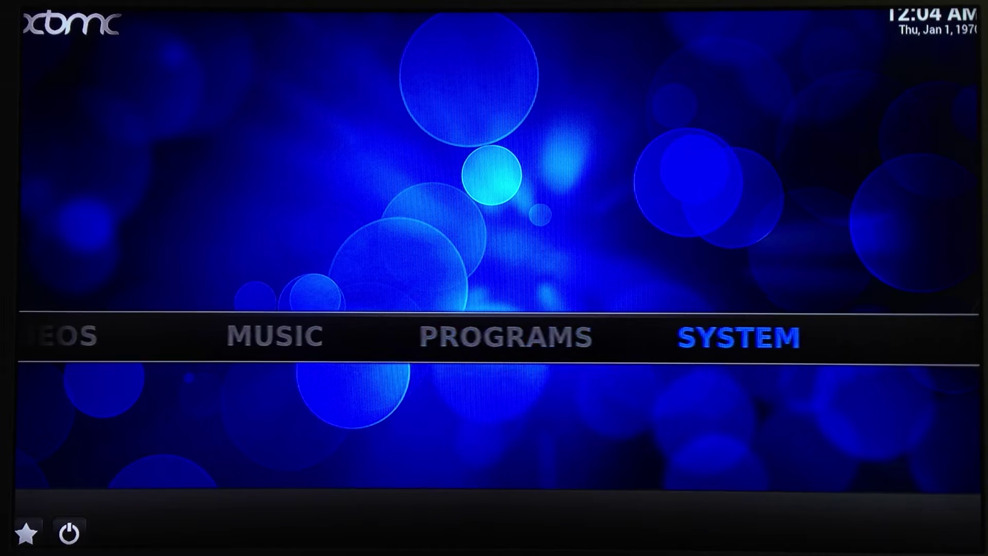
key(Right)
key(Left)
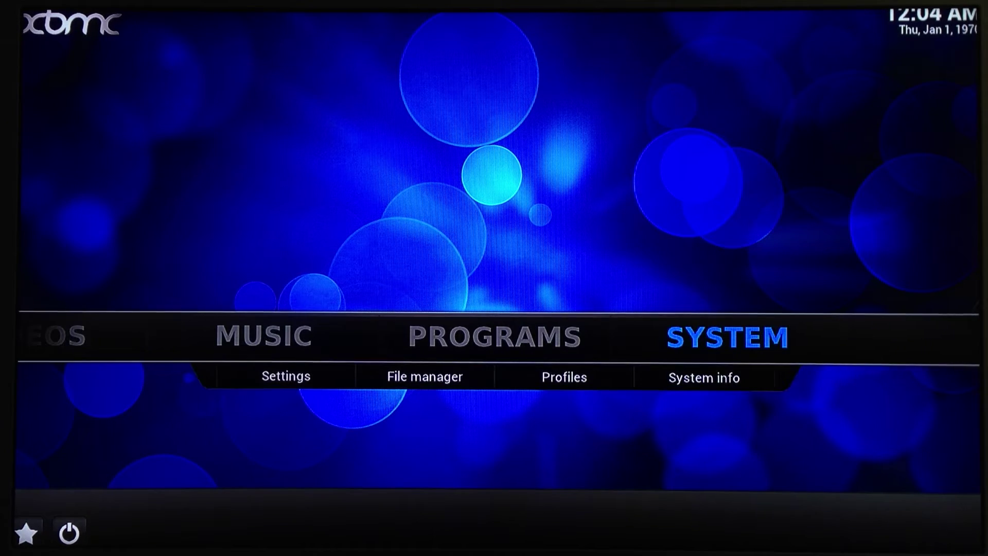
key(Down)
key(Return)
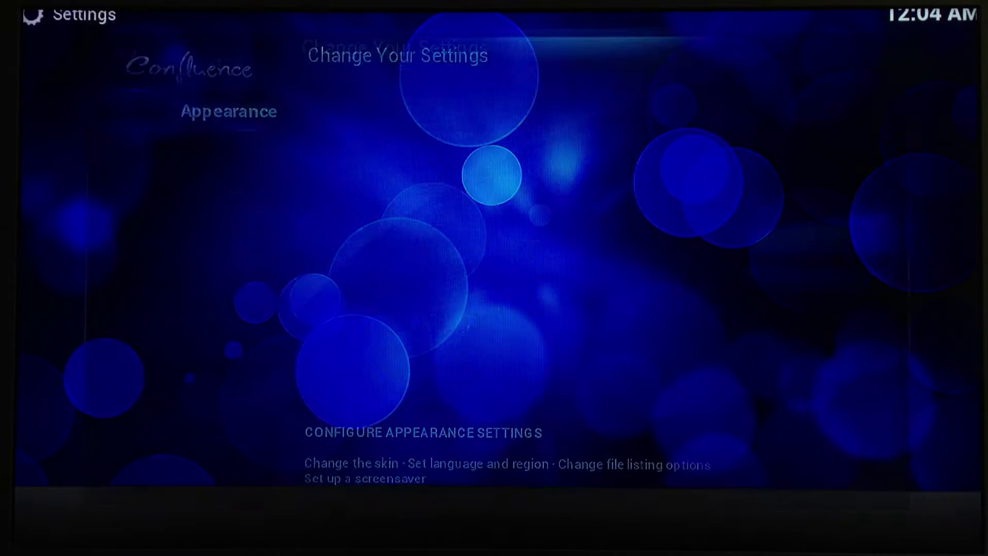
key(Down)
key(Down)
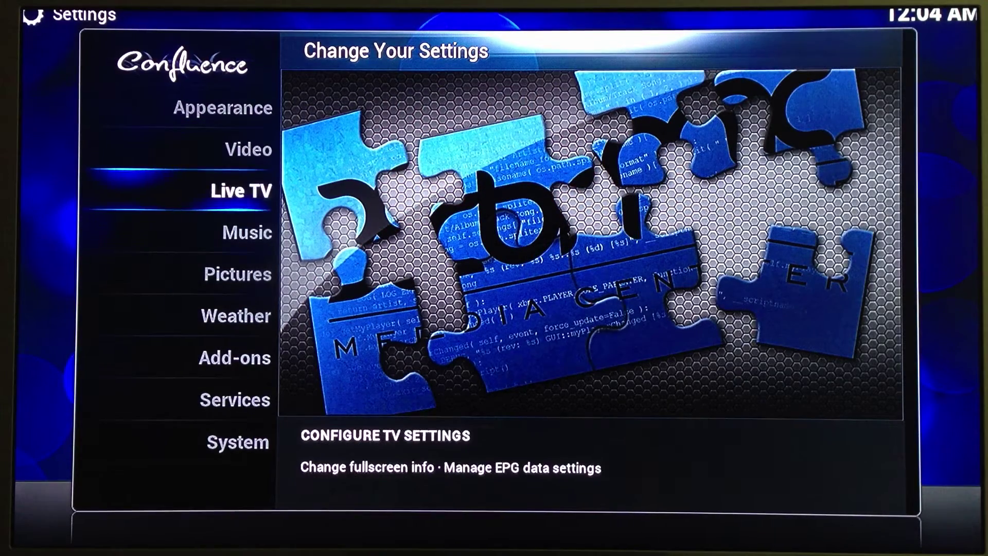
key(Down)
key(Down)
key(Down)
key(Down)
key(Down)
key(Down)
key(Return)
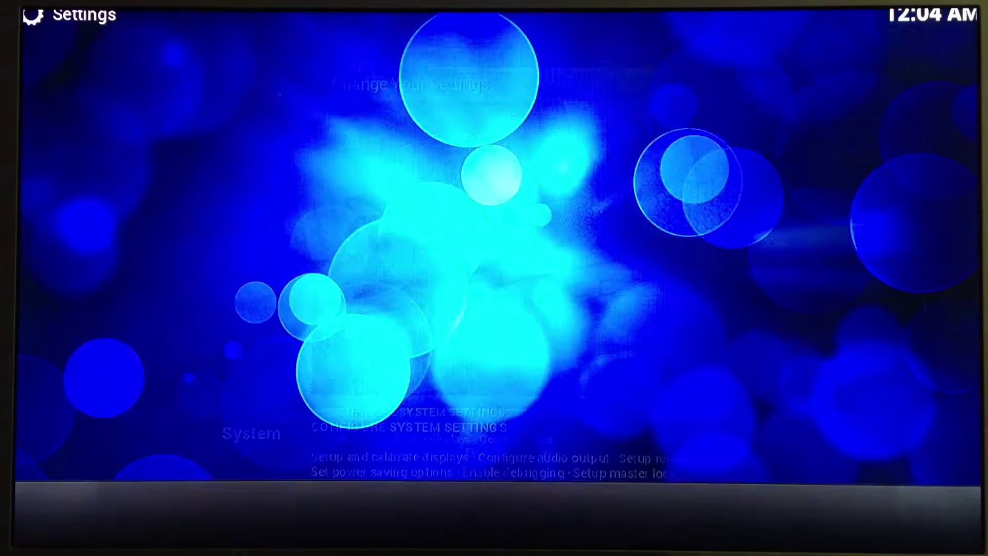
key(Down)
key(Down)
key(Down)
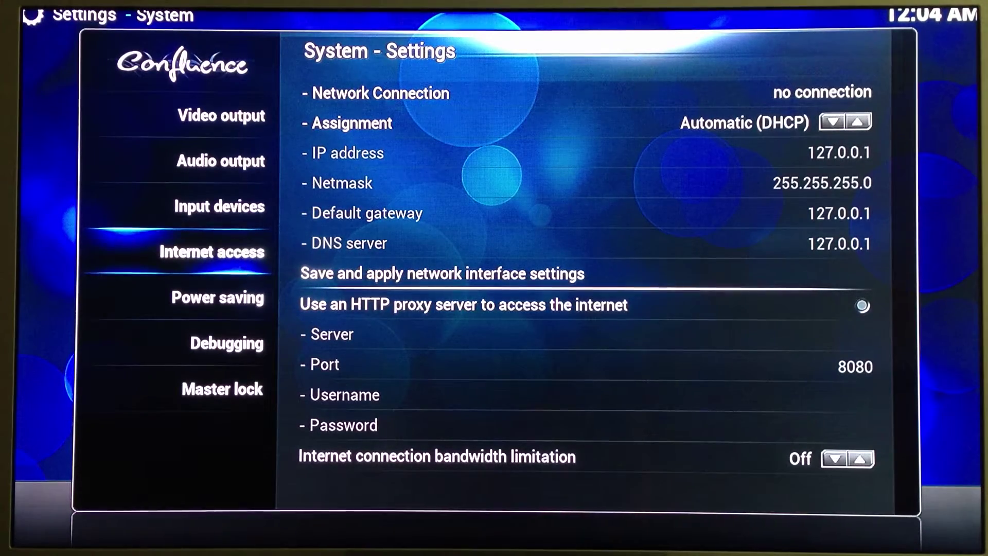
key(Right)
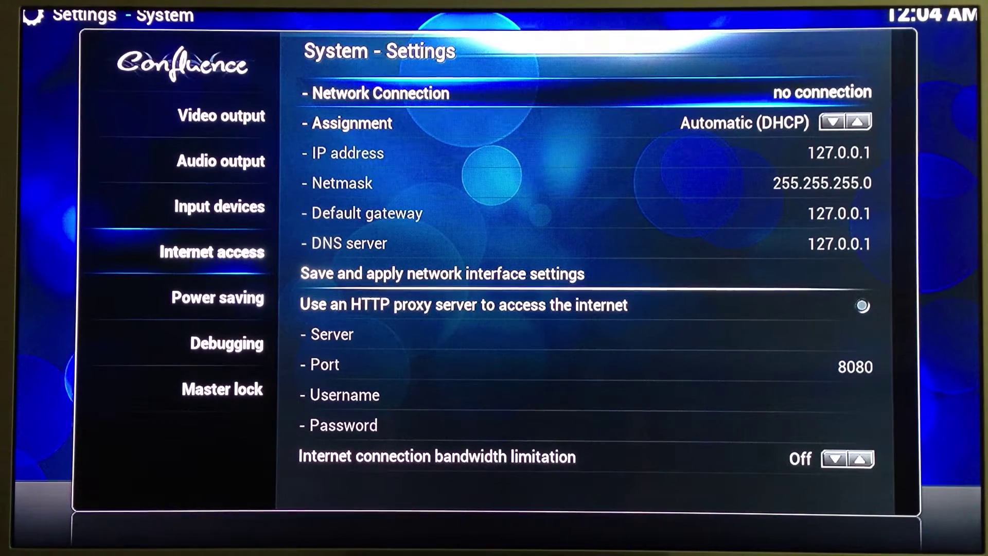
Step: Scan for wireless access points and pick the Aquatimez network
key(Return)
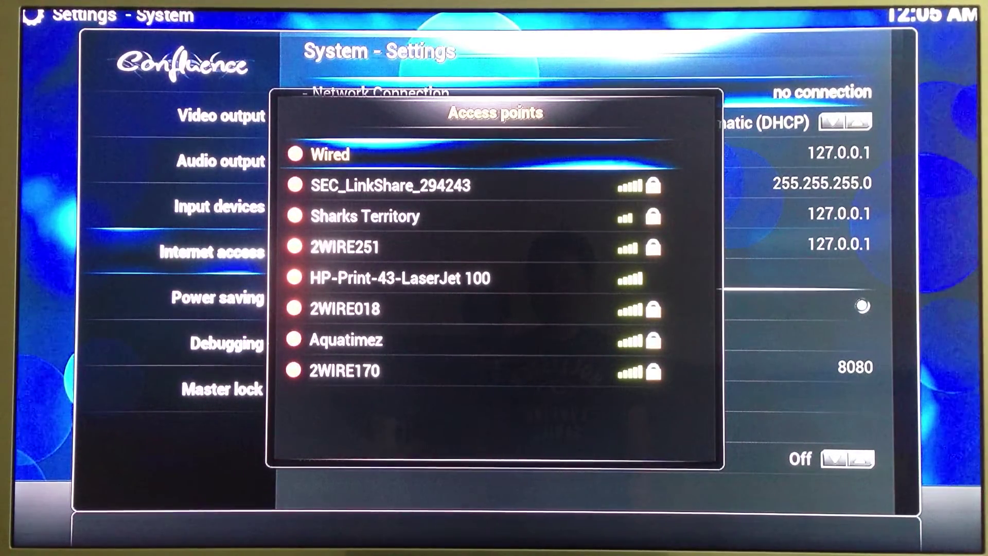
key(Down)
key(Down)
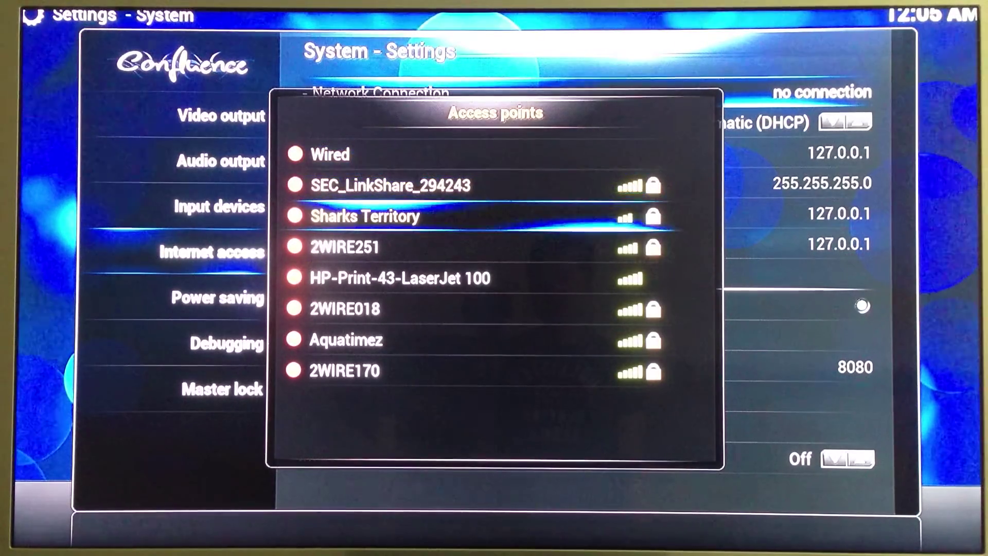
key(Down)
key(Down)
key(Down)
key(Down)
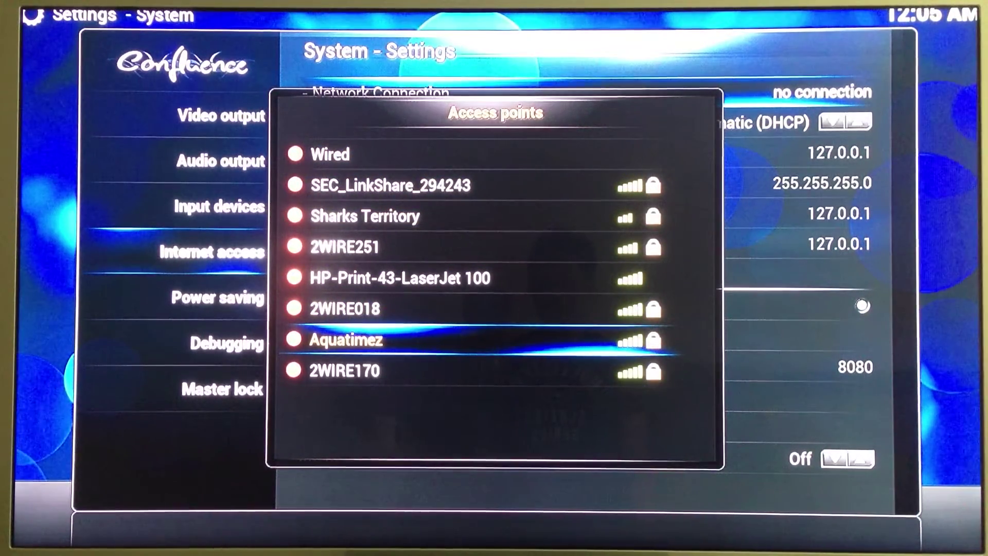
key(Return)
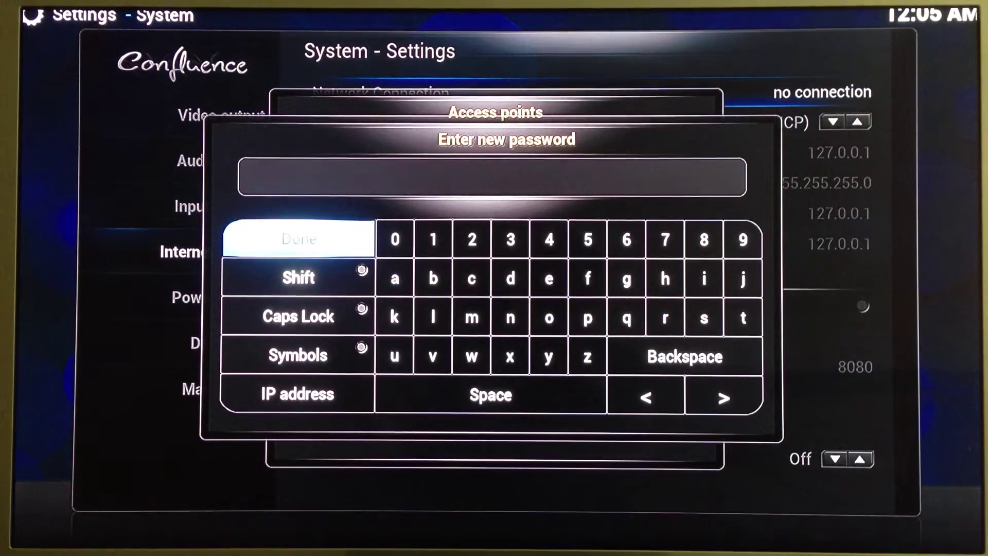
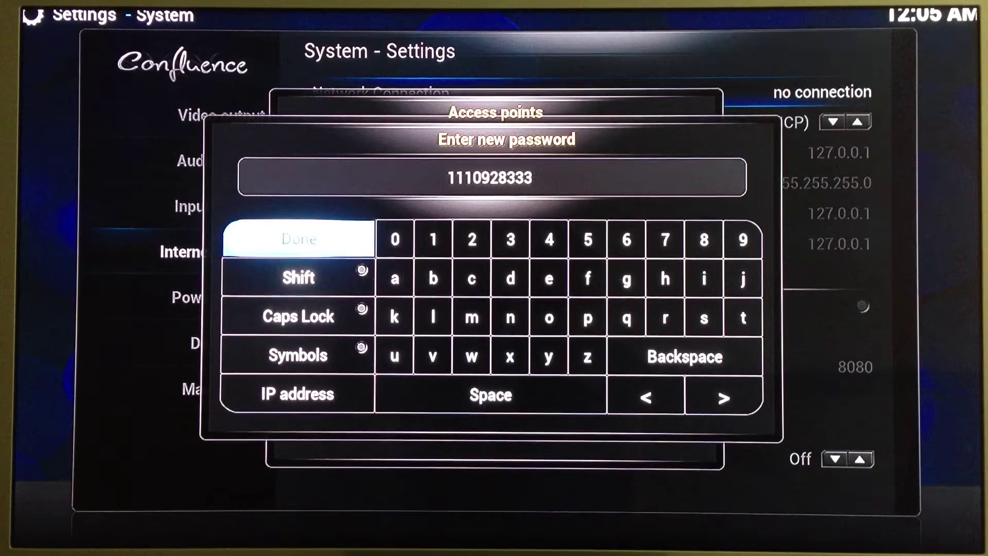
Step: Confirm the Aquatimez Wi-Fi password to start connecting
key(Return)
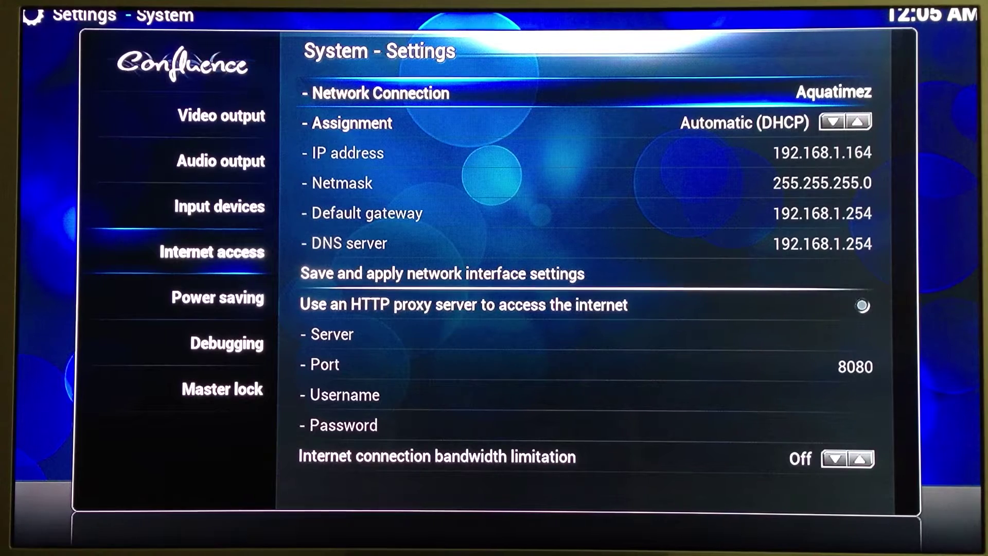
Step: Save and apply the Aquatimez network interface settings, then return to the main Settings menu
key(Down)
key(Down)
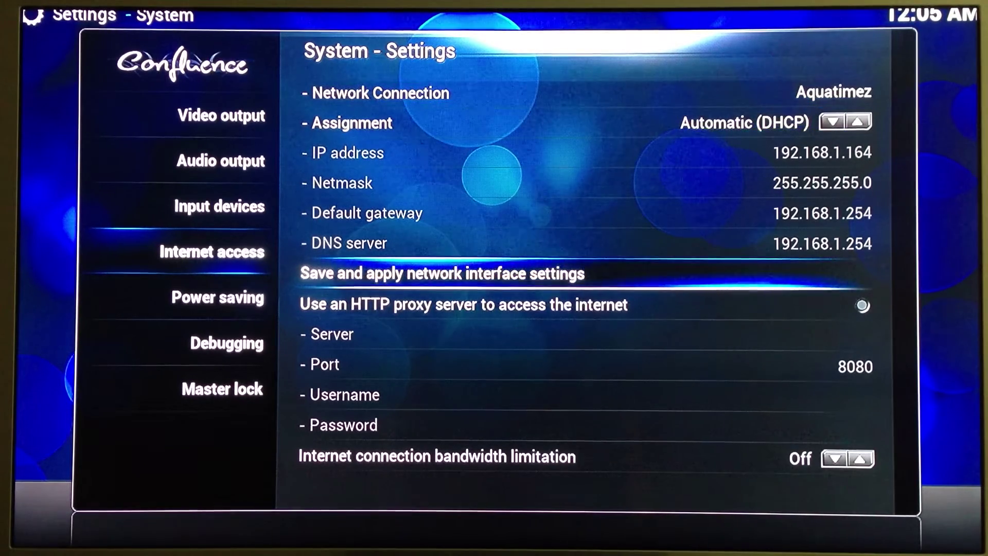
key(Down)
key(Down)
key(Up)
key(Up)
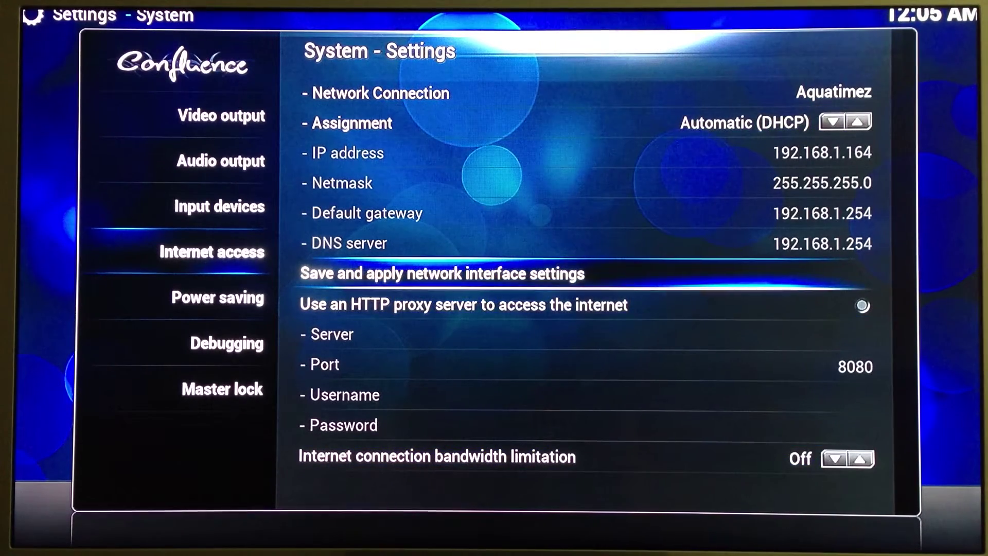
key(Return)
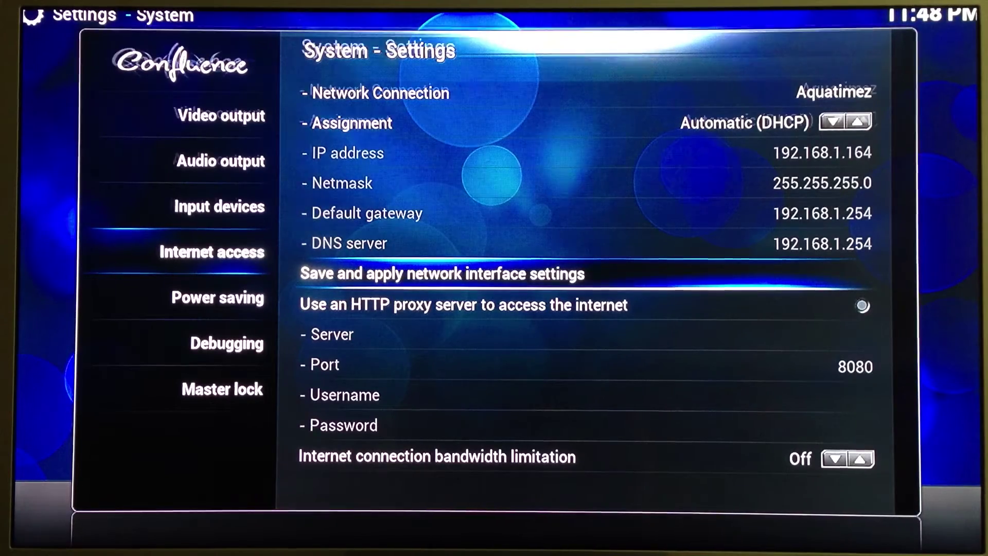
key(BackSpace)
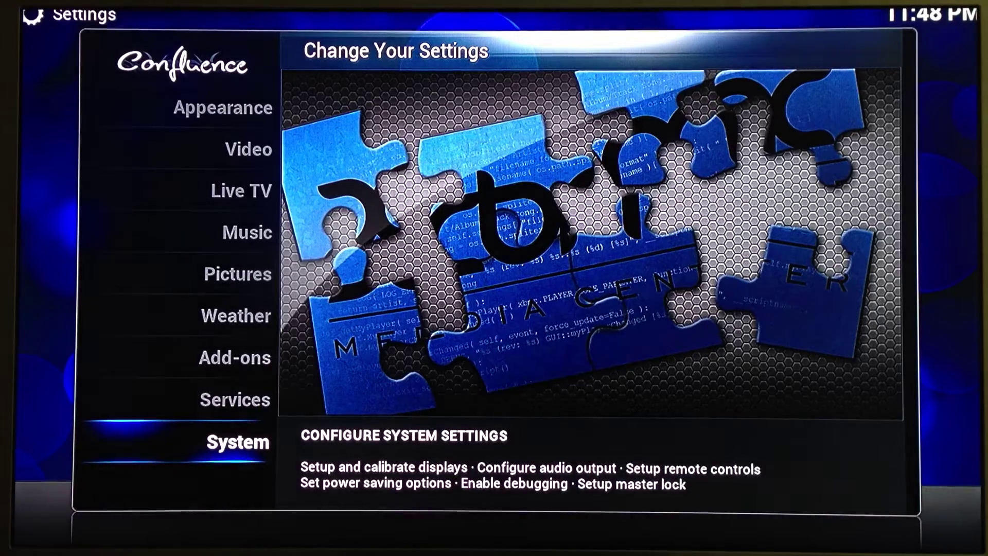
Step: Open System > Video output > Video calibration and start raising top-left overscan from (4,14)
key(Up)
key(Up)
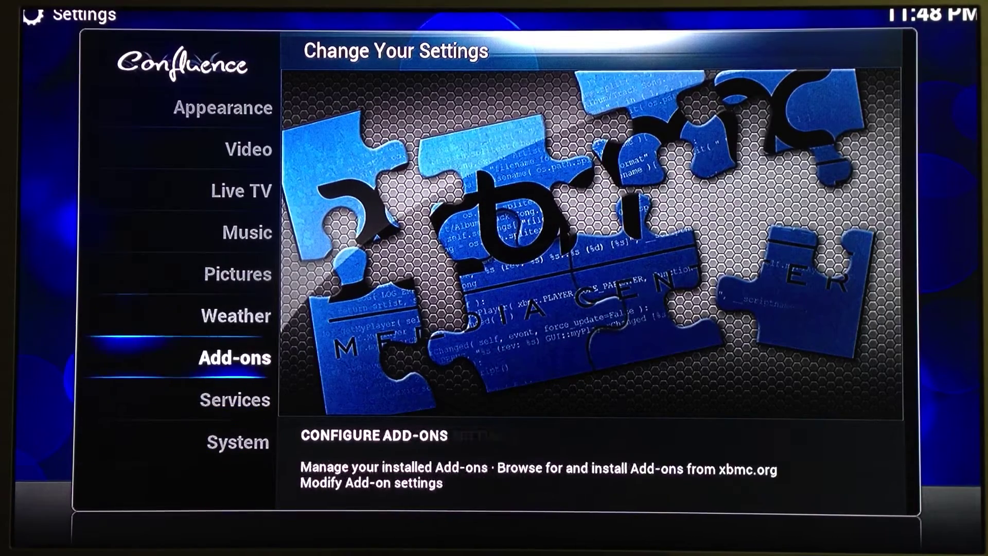
key(Up)
key(Up)
key(Up)
key(Up)
key(Up)
key(Up)
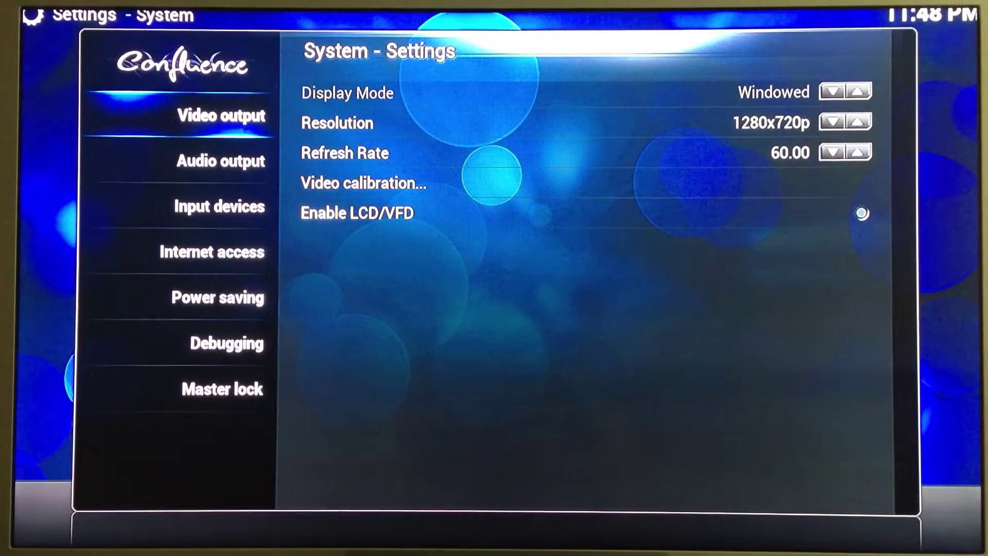
key(Down)
key(Down)
key(Down)
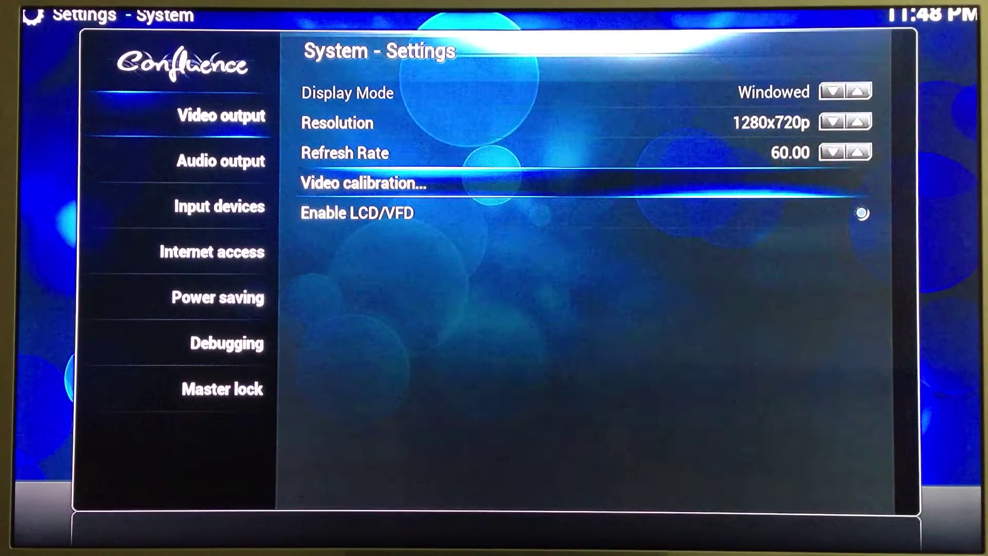
key(Return)
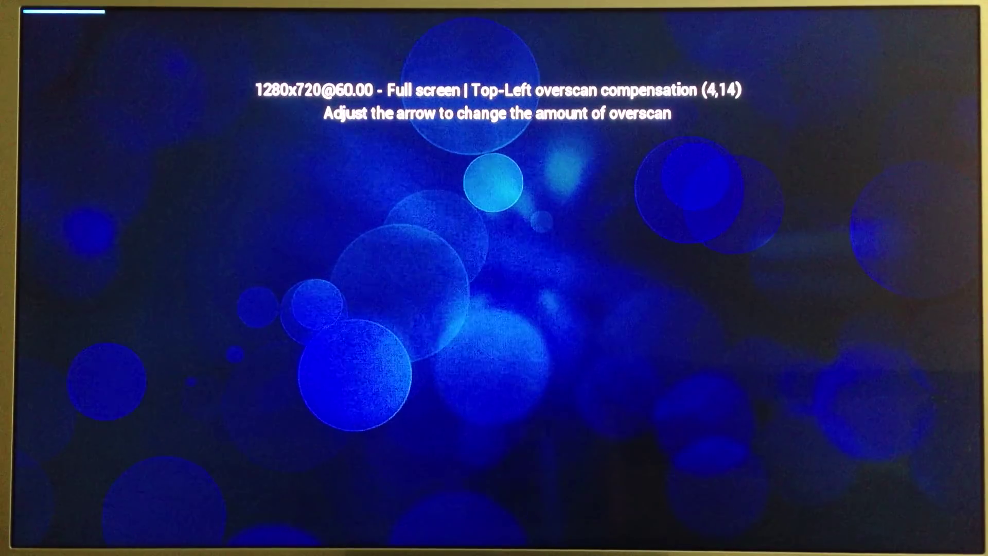
key(Right)
key(Right)
key(Right)
key(Right)
key(Right)
key(Right)
key(Right)
key(Right)
key(Right)
key(Right)
key(Right)
key(Right)
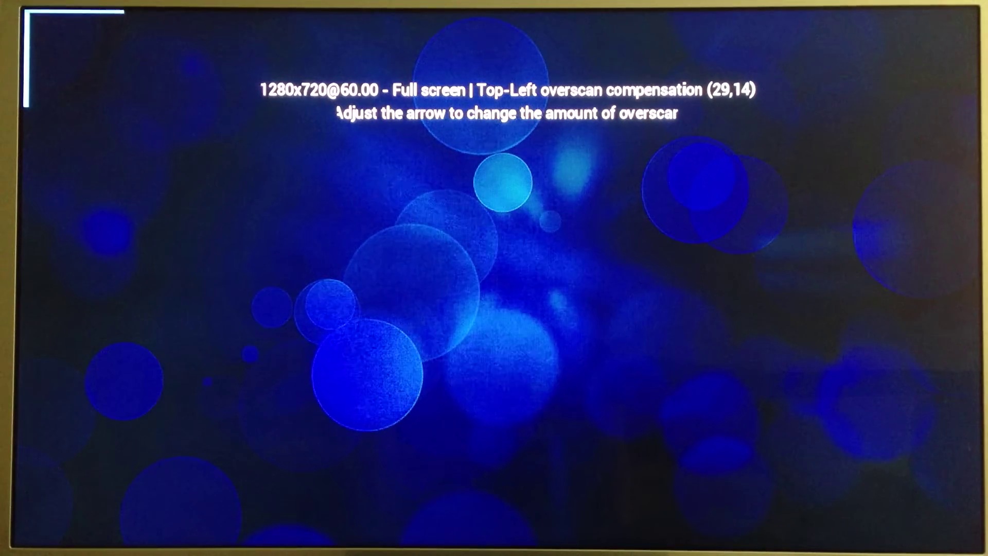
Step: Accept top-left overscan at (29,14) and move to bottom-right calibration
key(Return)
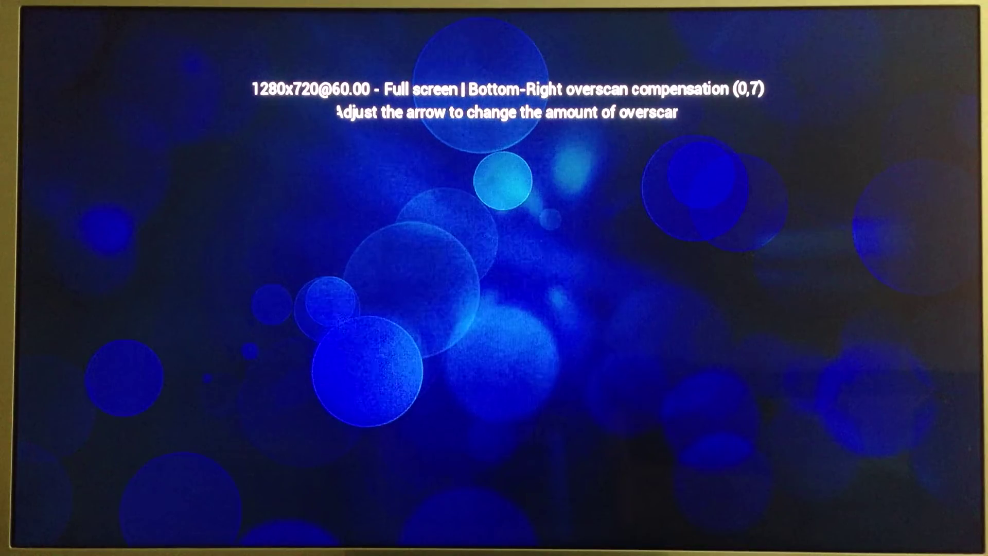
Step: Move the bottom-right marker up and left to (24,15), then advance to subtitle positioning
key(Up)
key(Up)
key(Up)
key(Up)
key(Up)
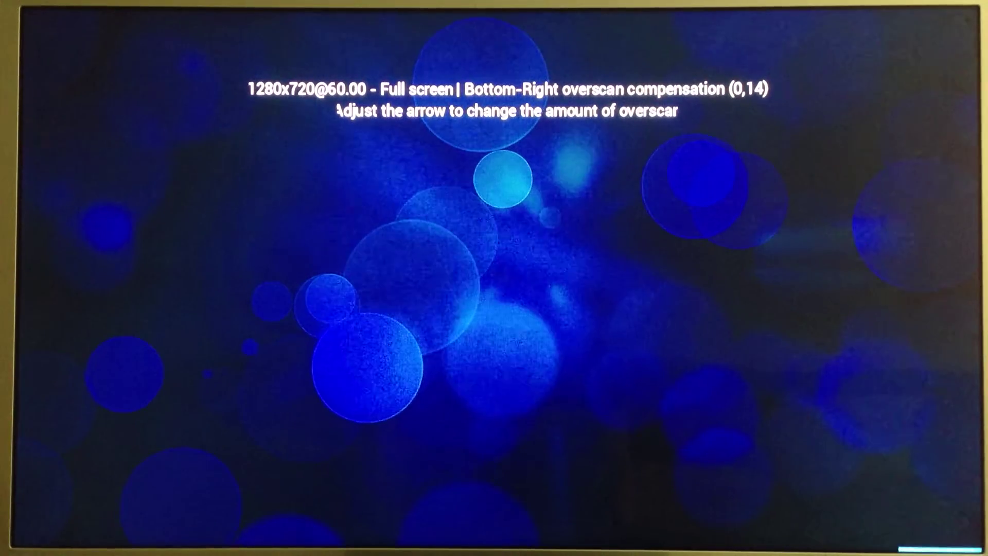
key(Left)
key(Left)
key(Left)
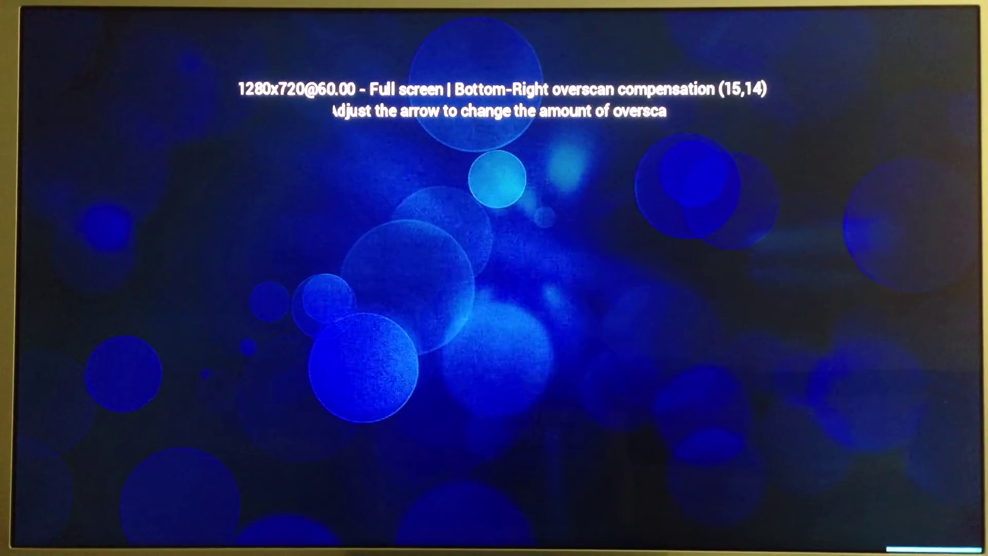
key(Left)
key(Left)
key(Left)
key(Up)
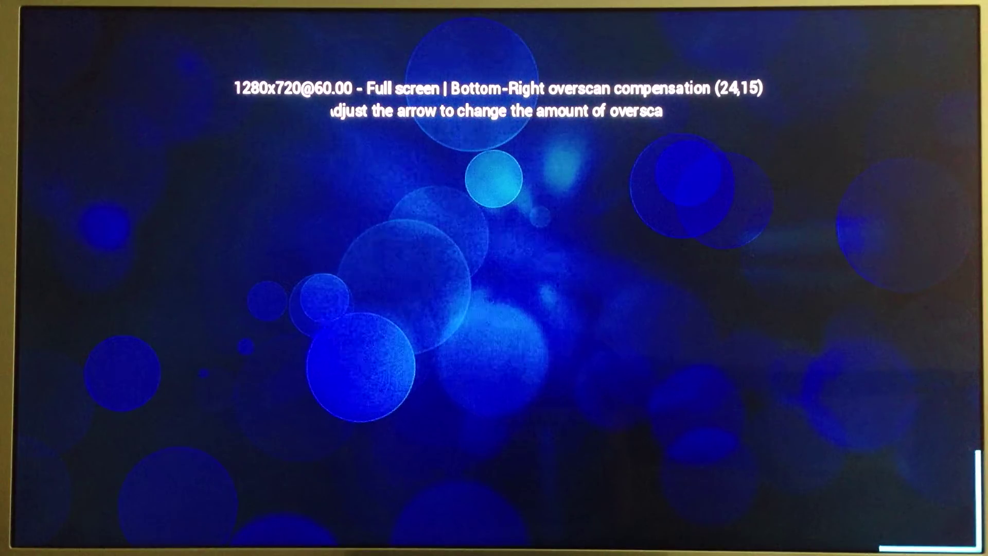
key(Return)
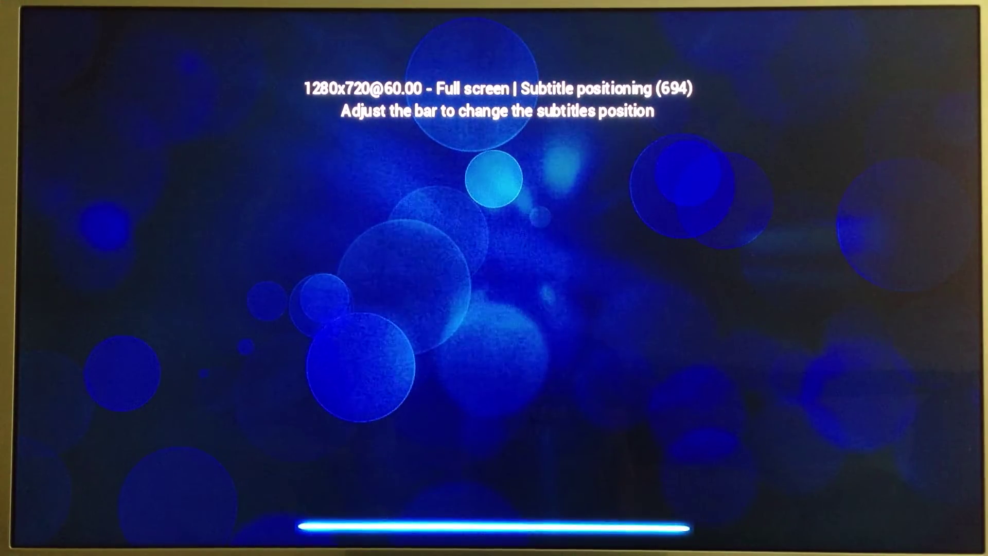
Step: Accept subtitle position 694 and pixel ratio 1.000, then exit Video calibration
key(Return)
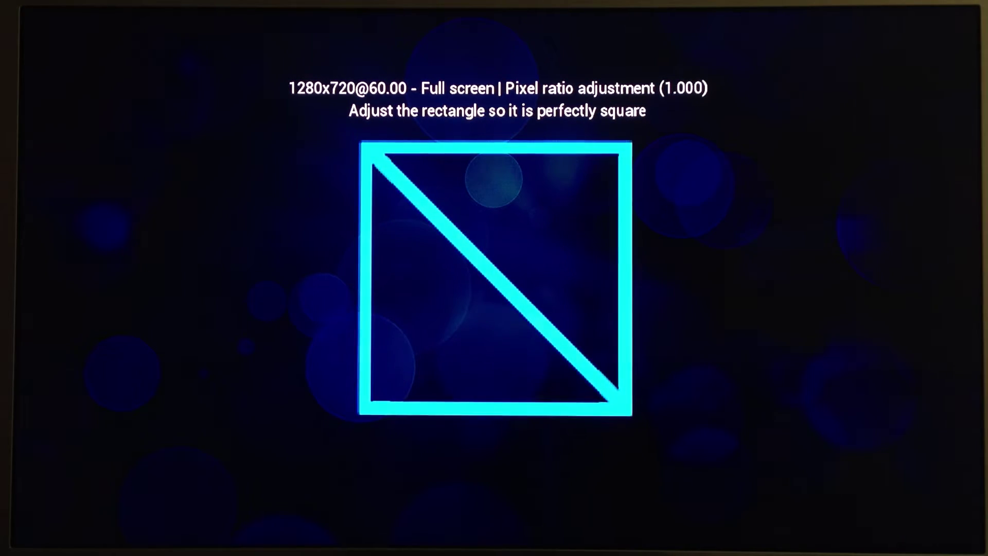
key(Return)
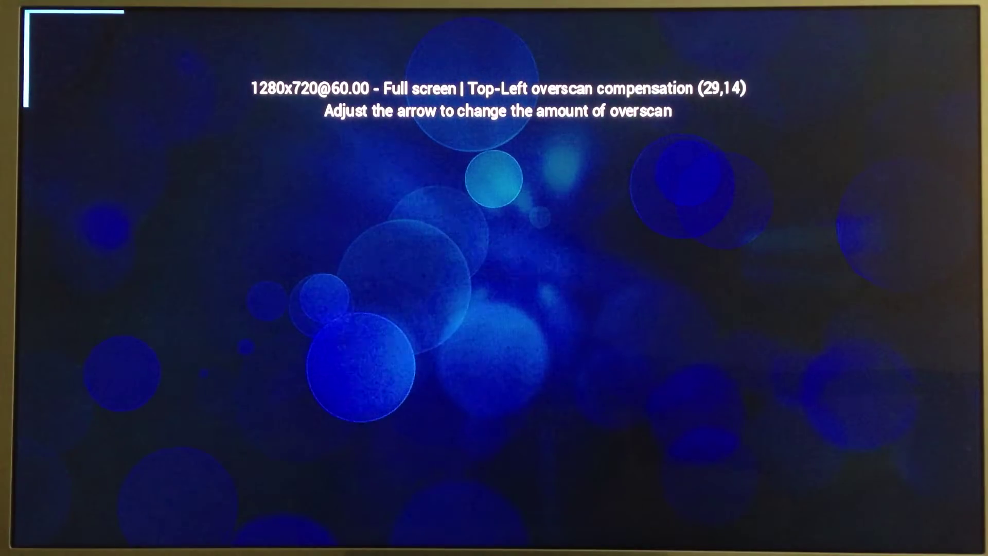
key(Escape)
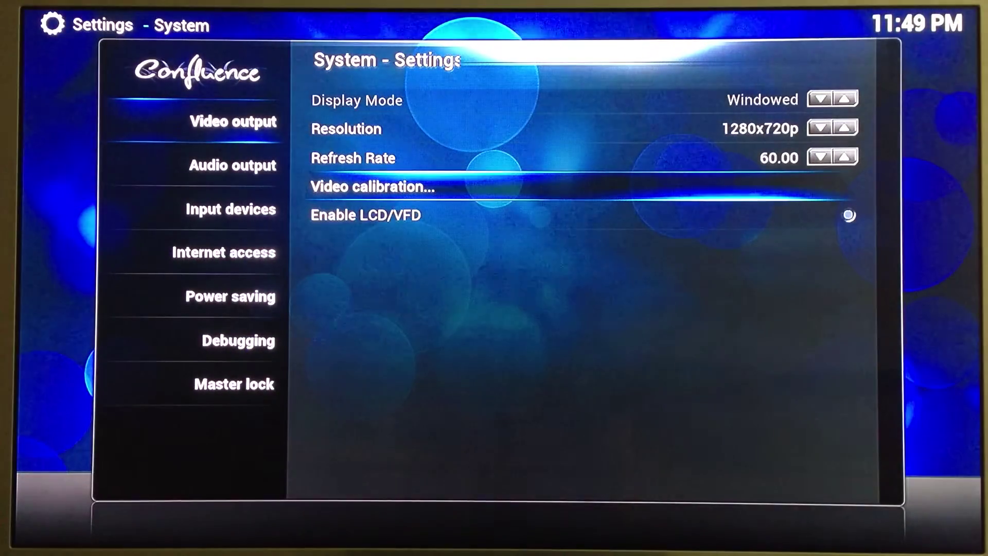
Step: Leave System settings and open Appearance, showing the Confluence skin page
key(Escape)
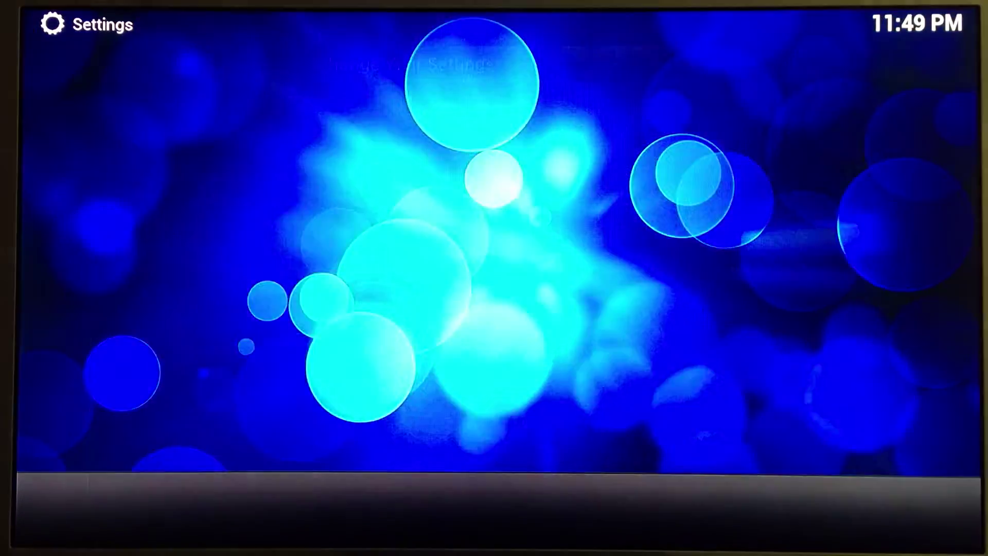
key(Up)
key(Up)
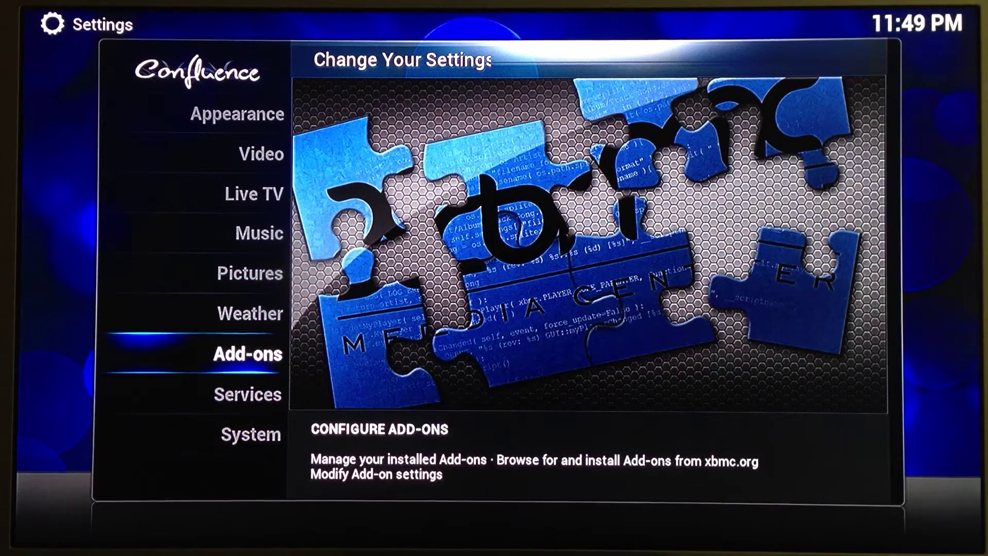
key(Up)
key(Up)
key(Up)
key(Up)
key(Up)
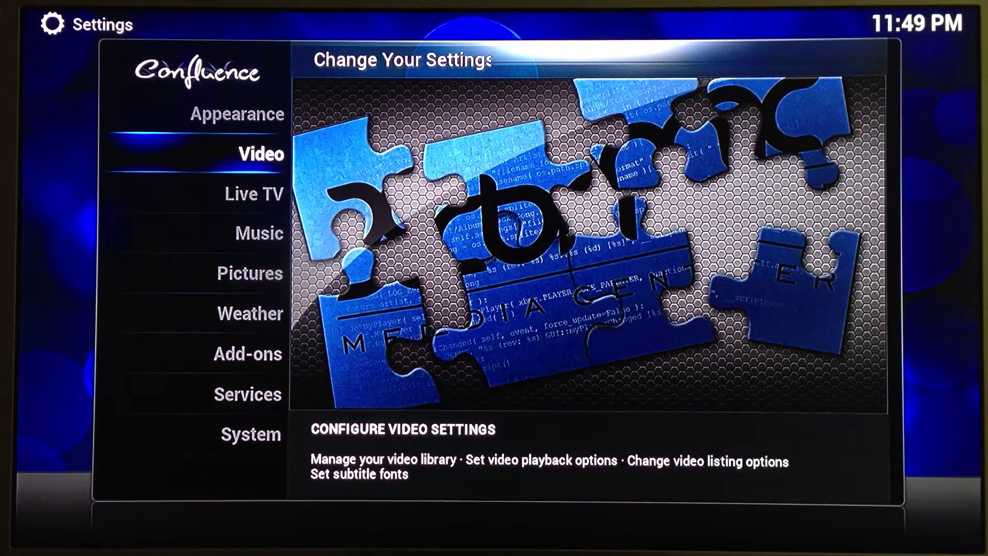
key(Up)
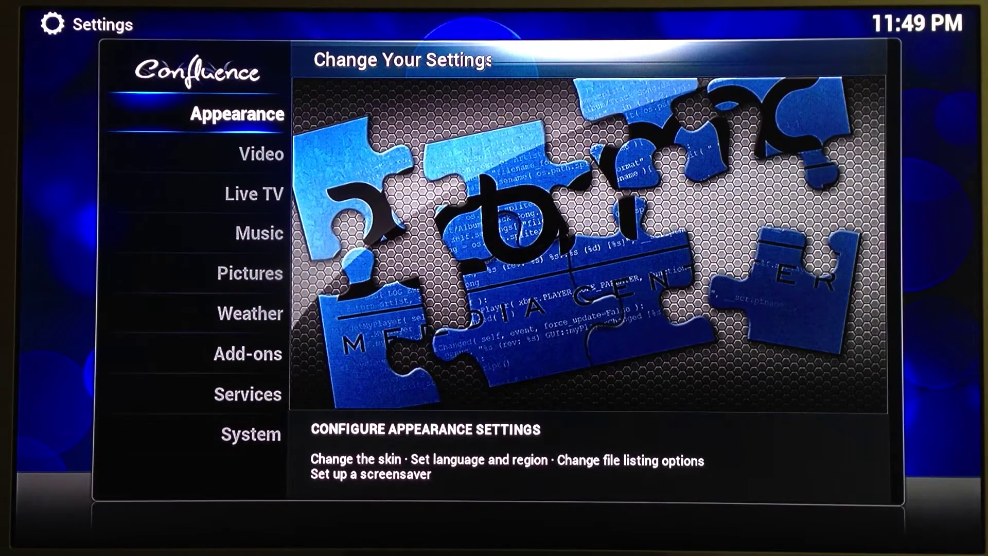
key(Return)
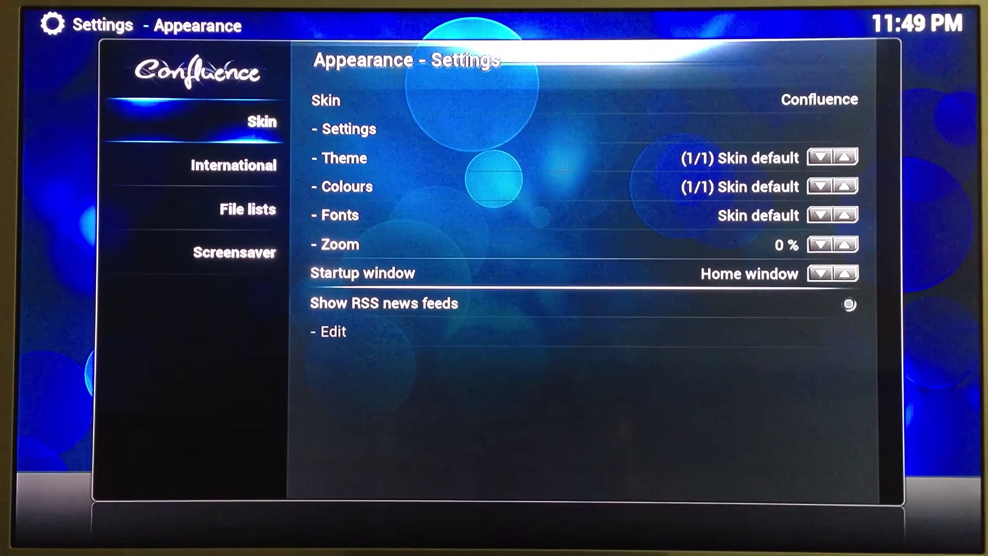
Step: Under International, set the timezone country to United States, giving timezone America/New_York
key(Down)
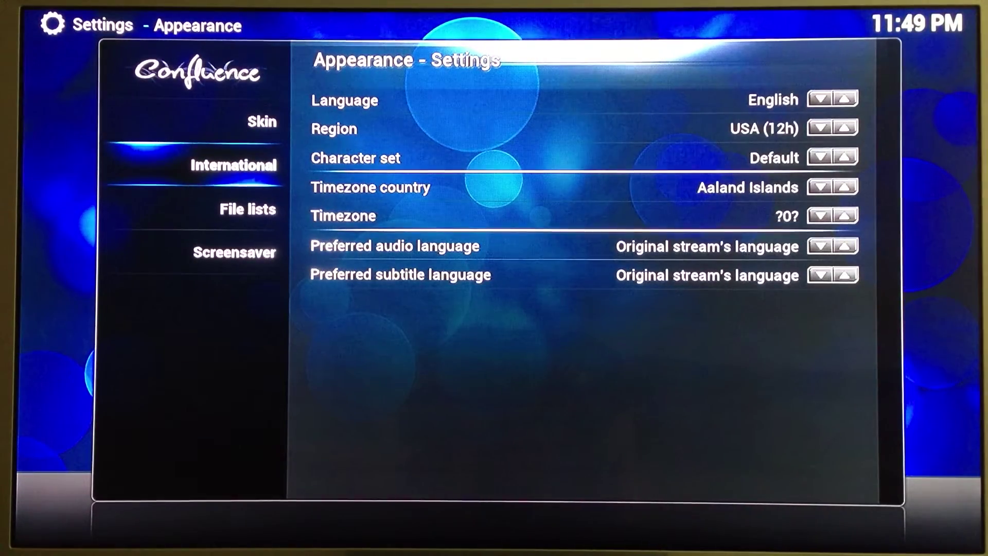
key(Right)
key(Down)
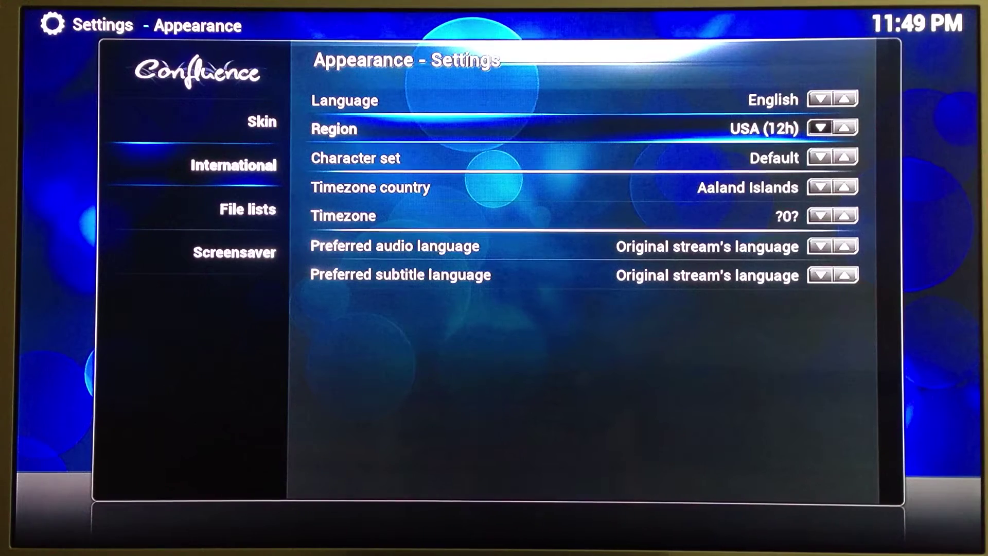
key(Down)
key(Down)
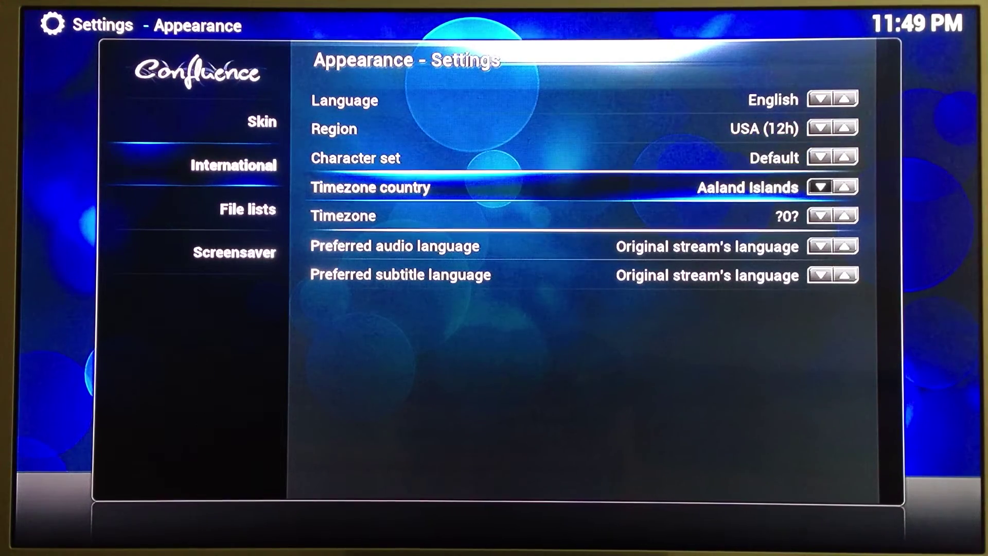
key(Left)
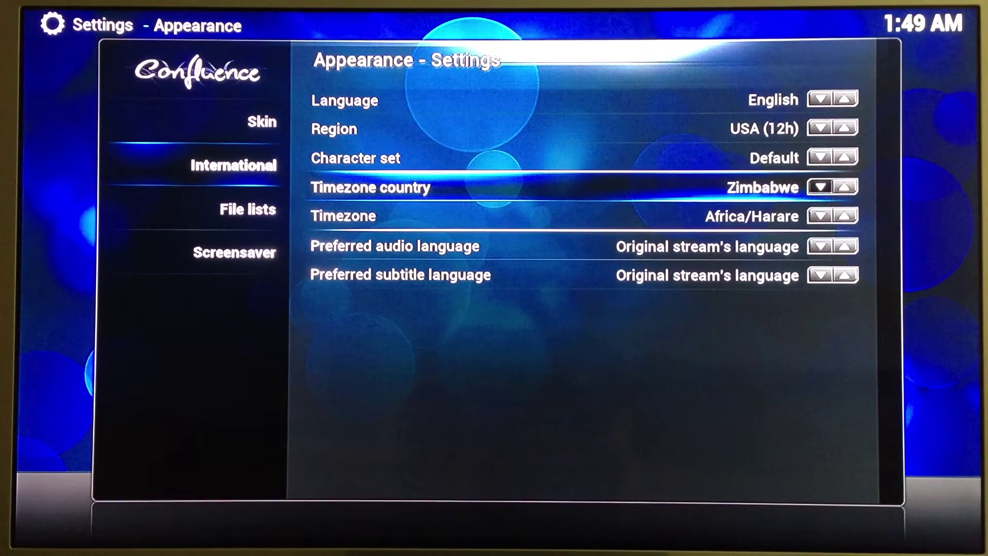
key(Left)
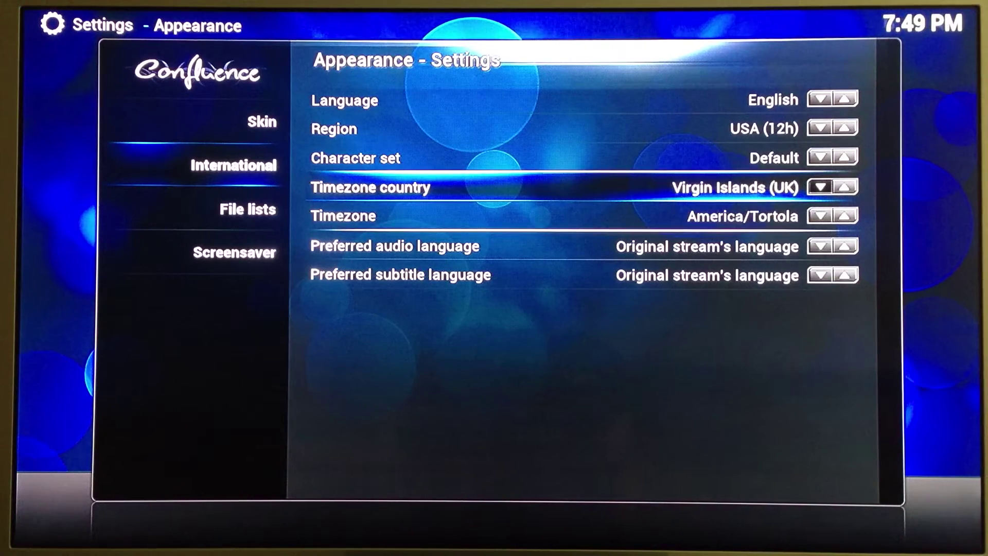
key(Left)
key(Left)
key(Left)
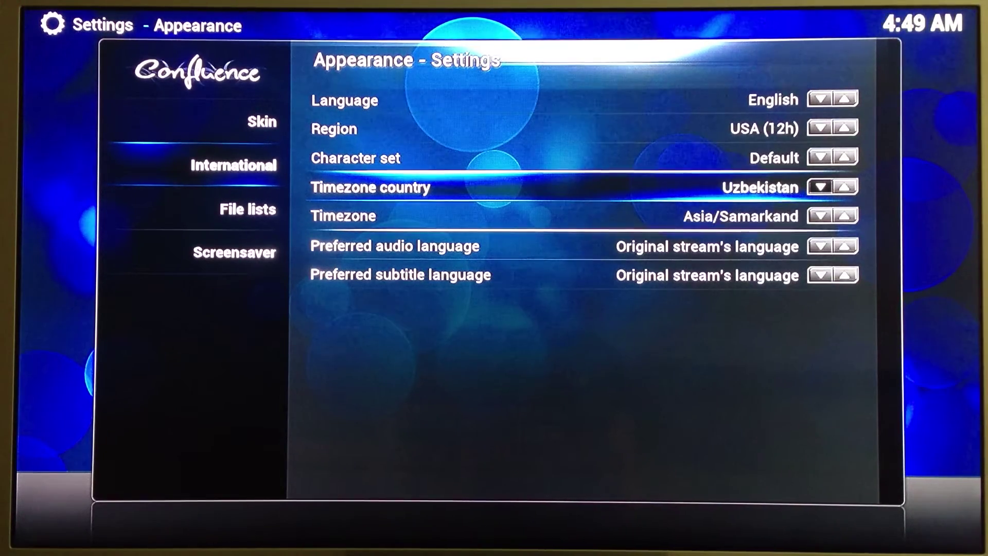
key(Left)
key(Left)
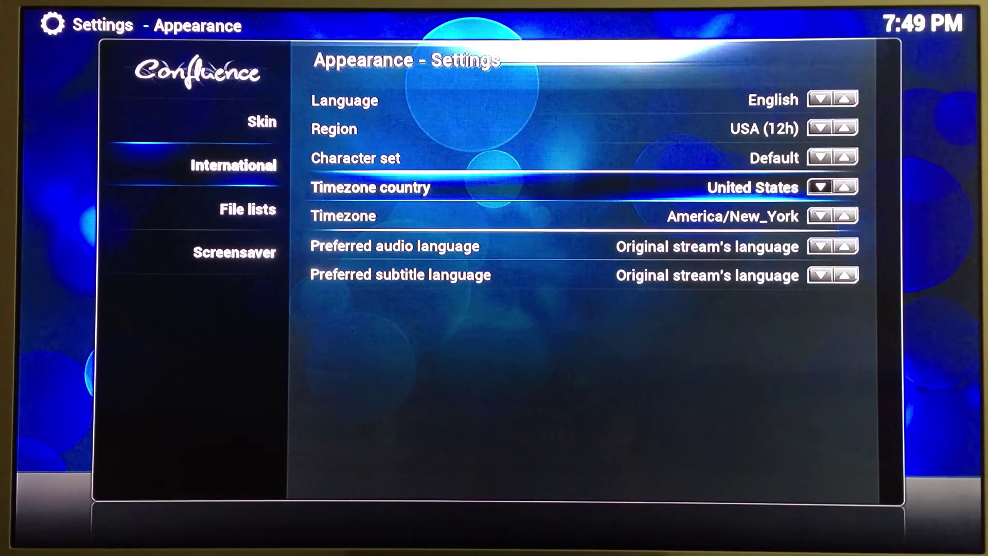
key(Down)
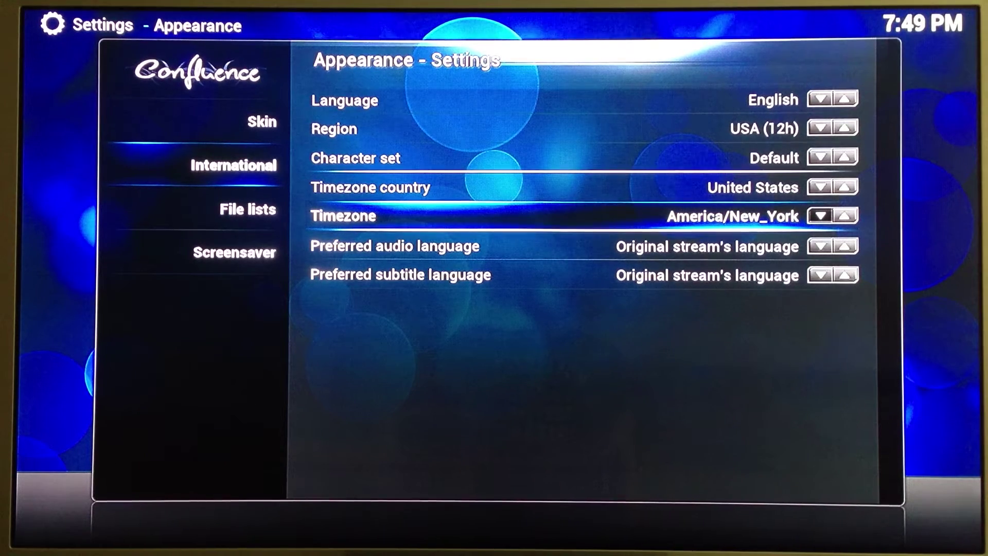
Step: Set the timezone to Pacific/Honolulu (clock shows 1:49 PM) and exit Appearance settings to home
key(Right)
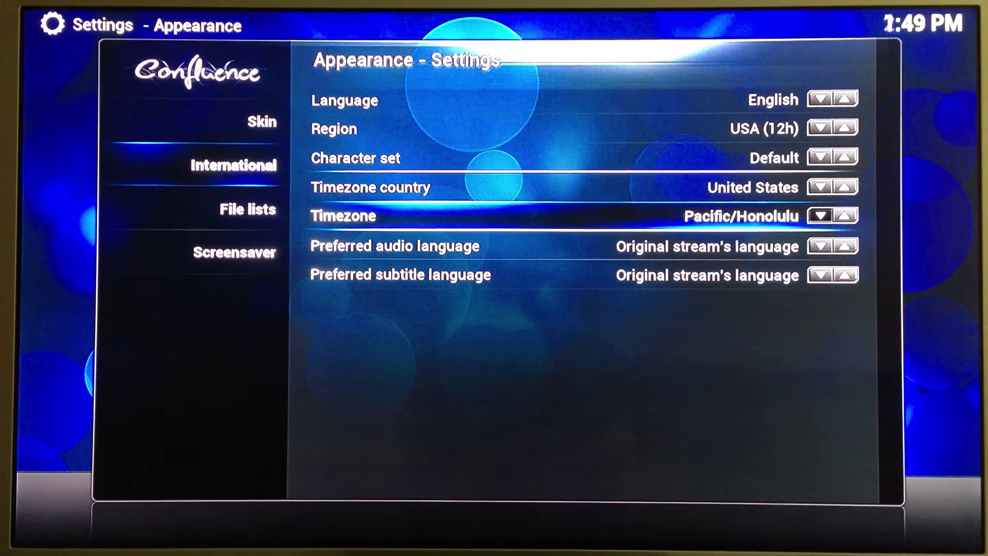
key(Up)
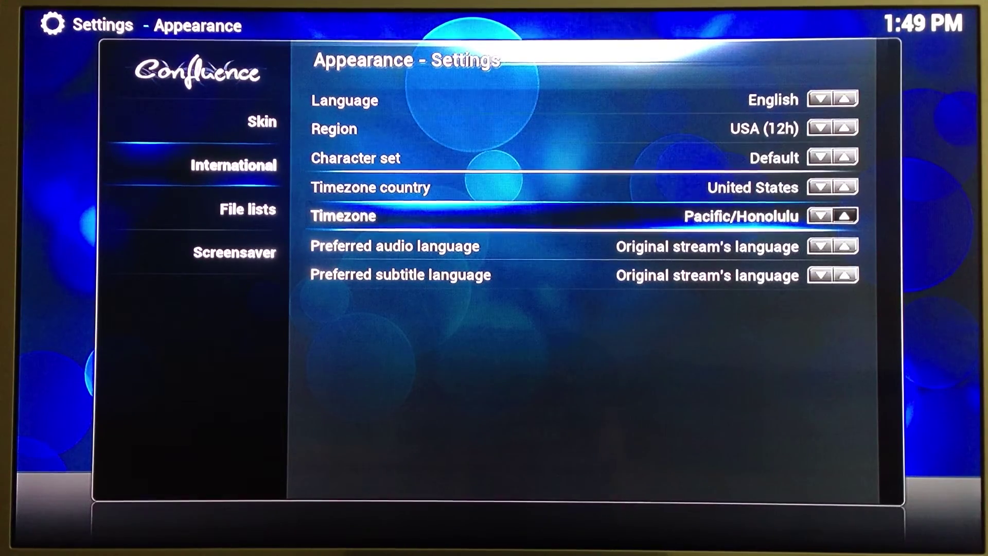
key(BackSpace)
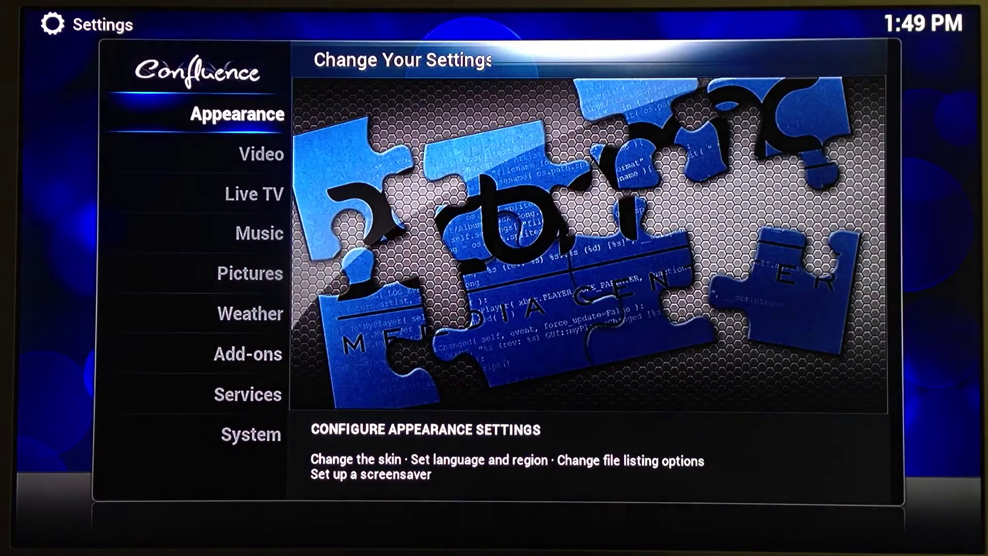
key(BackSpace)
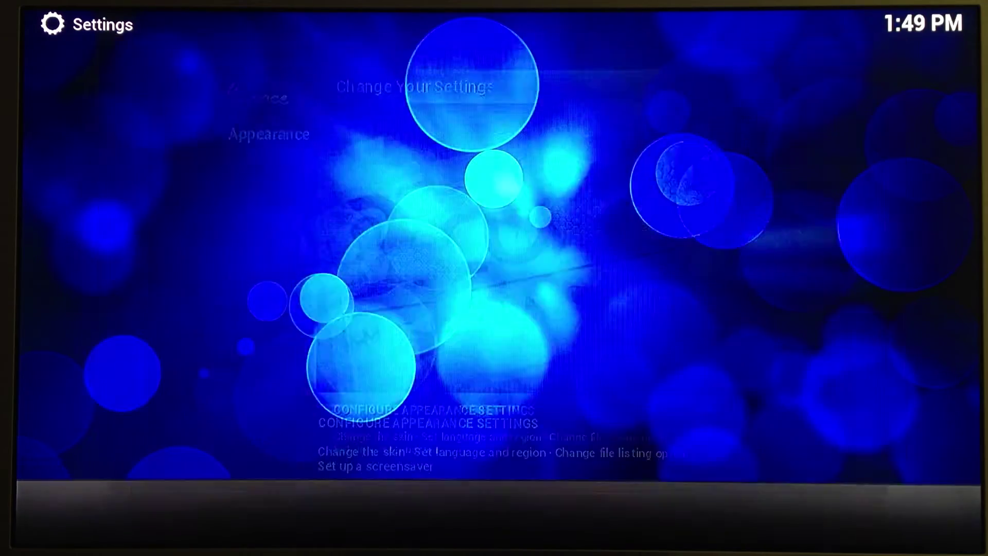